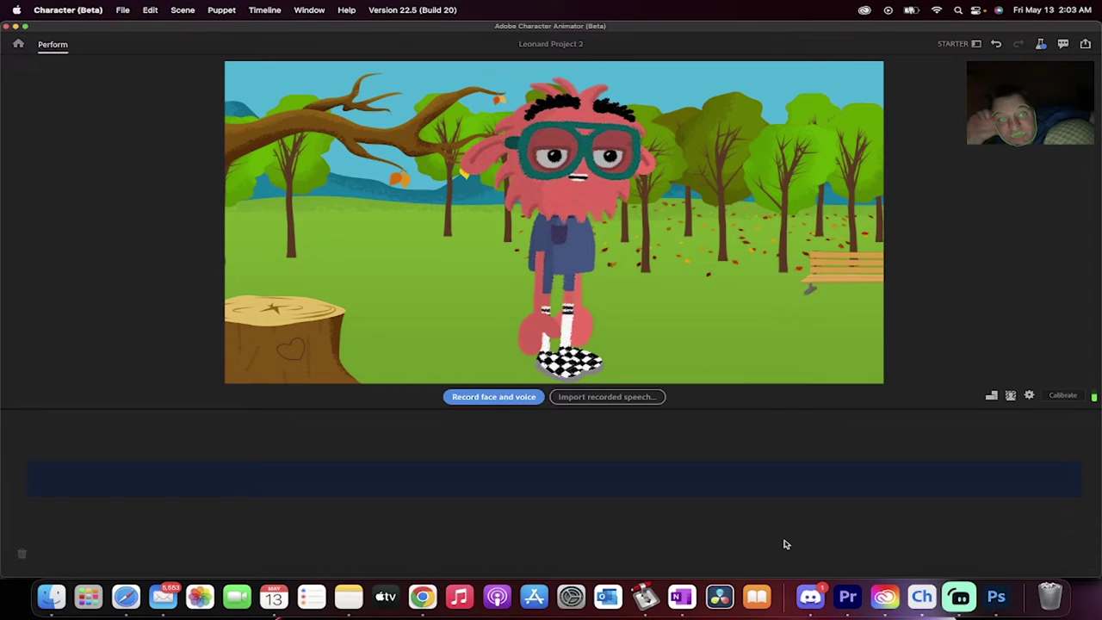
Open the notification center, then close it again
click(1013, 9)
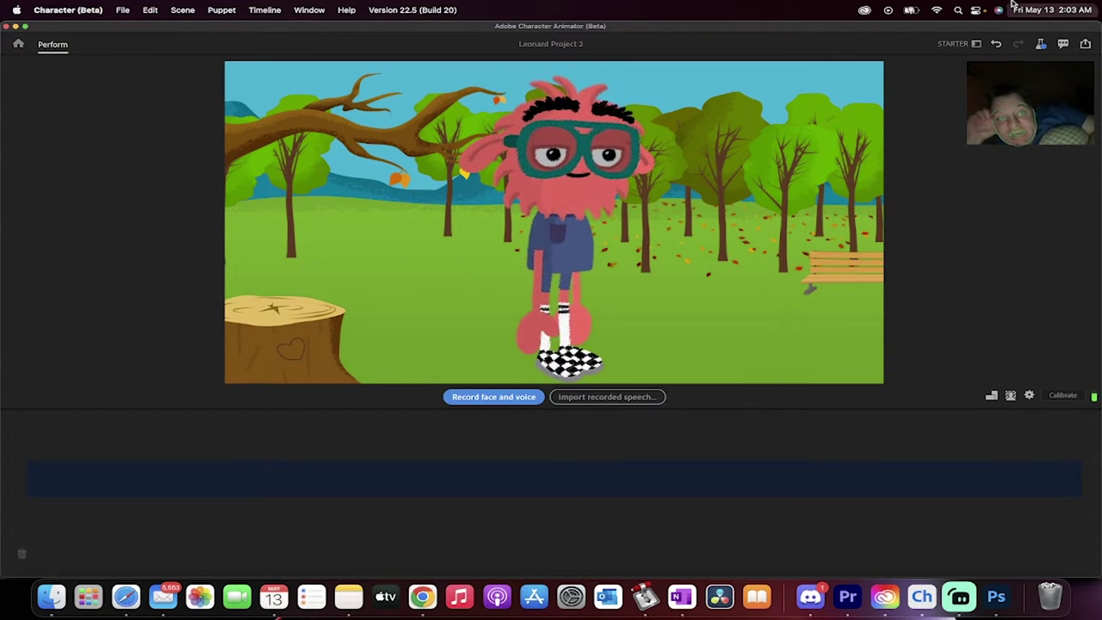
click(528, 336)
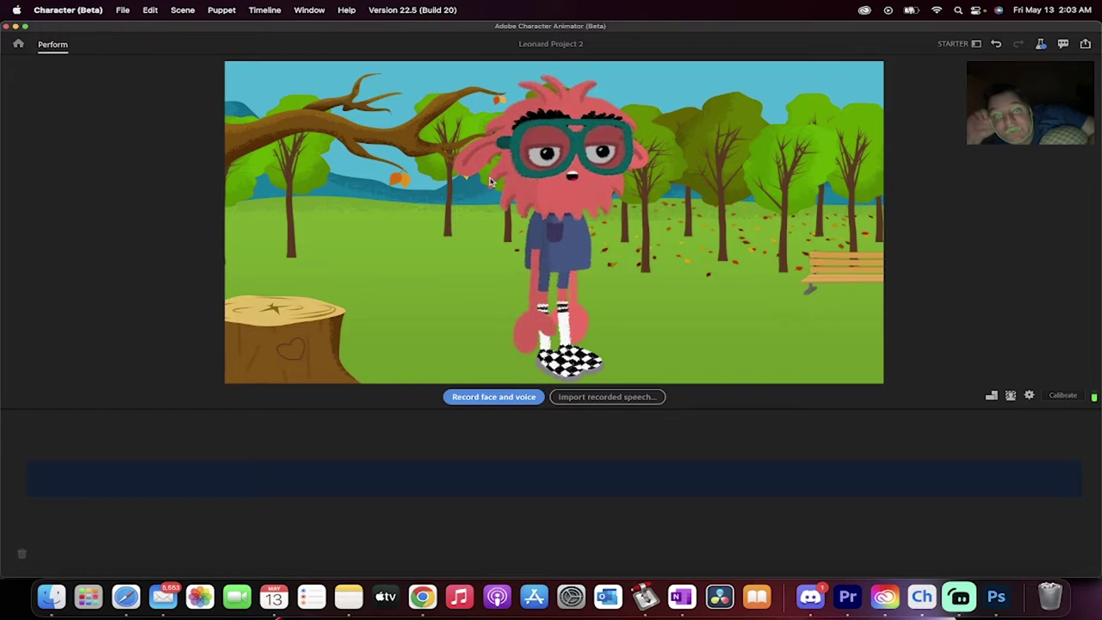
click(18, 47)
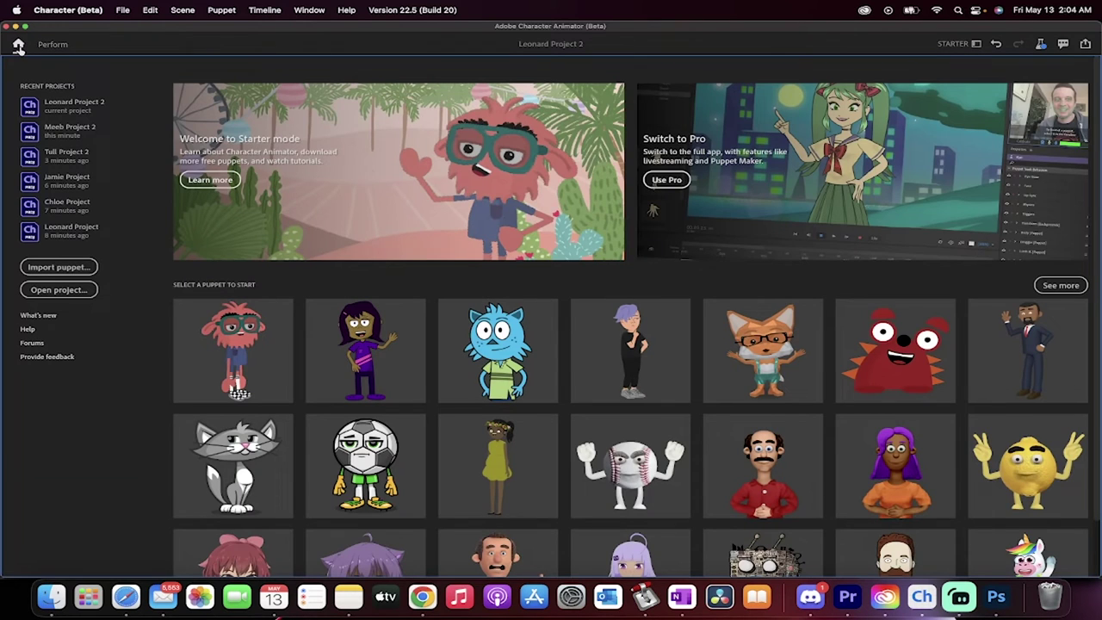
scroll(291, 412, down, 2)
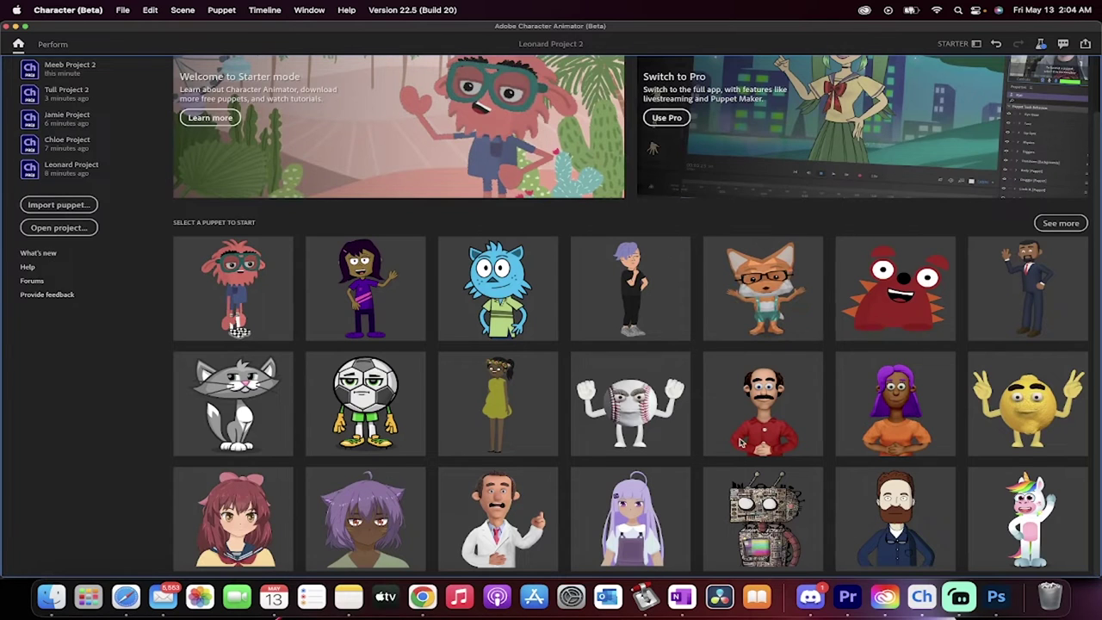
scroll(740, 443, up, 2)
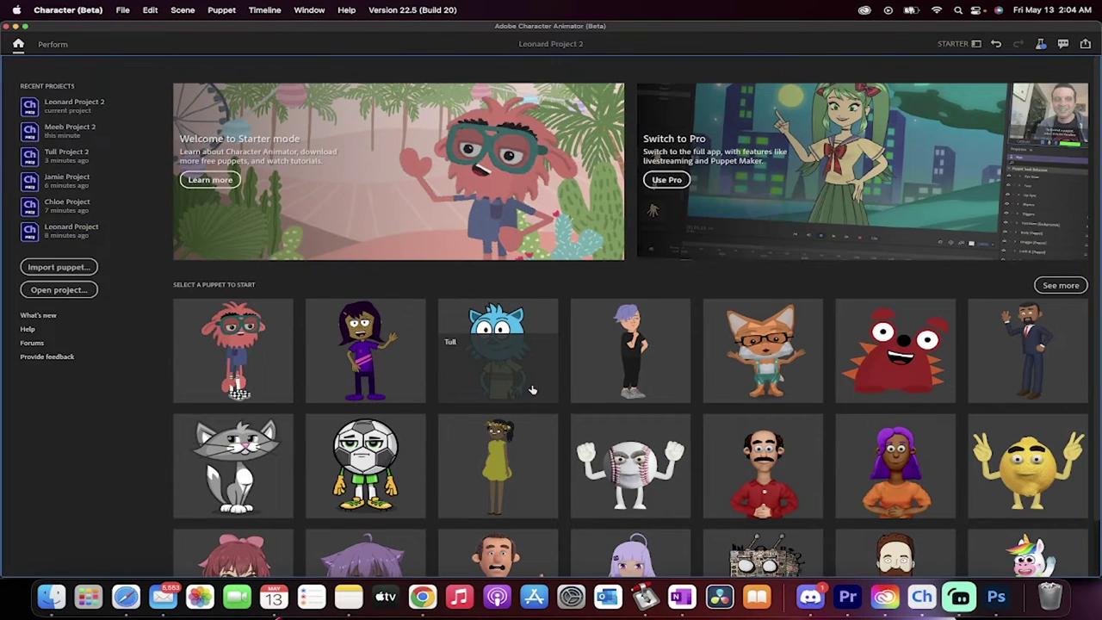
scroll(525, 386, down, 2)
scroll(529, 387, up, 2)
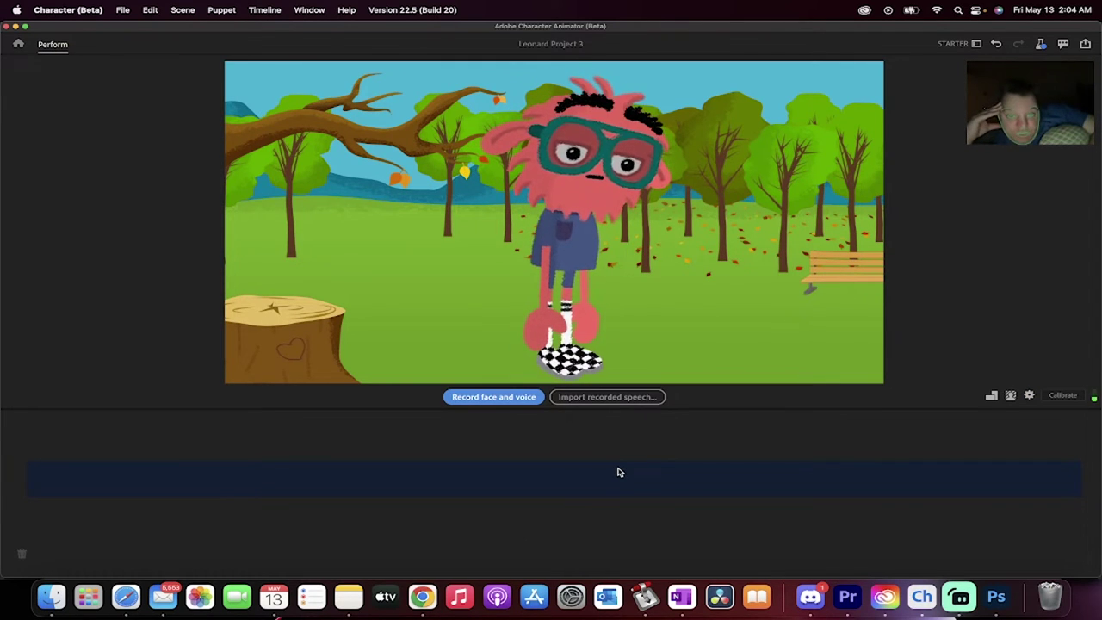
Start a face-and-voice recording of Leonard in Leonard Project 3
click(490, 397)
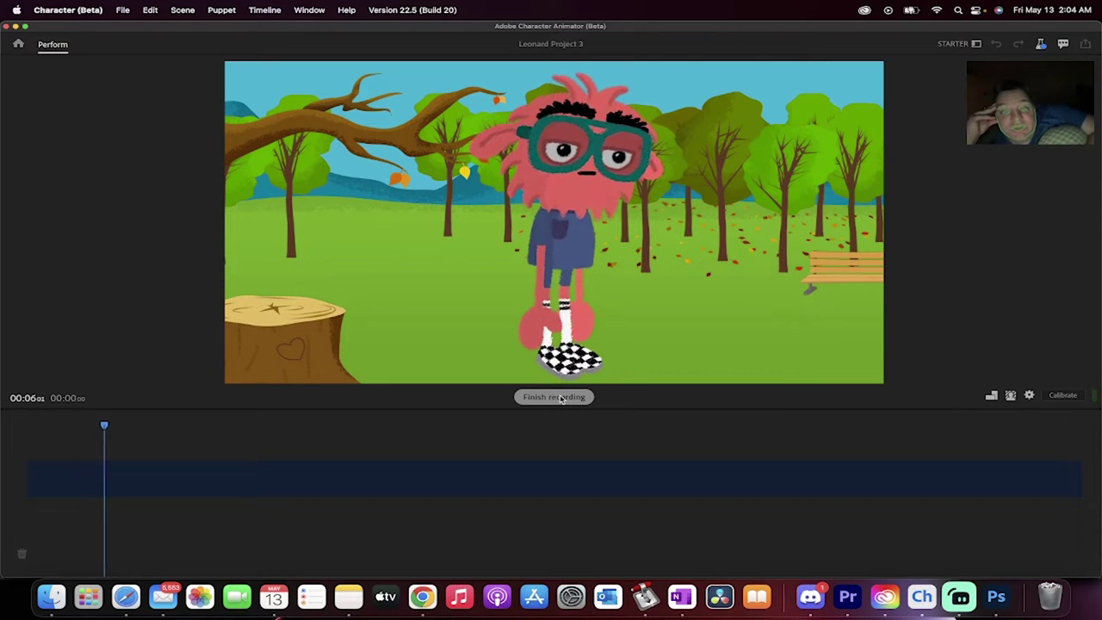
Stop recording to keep the 7-second take, then play and scrub through it
click(555, 397)
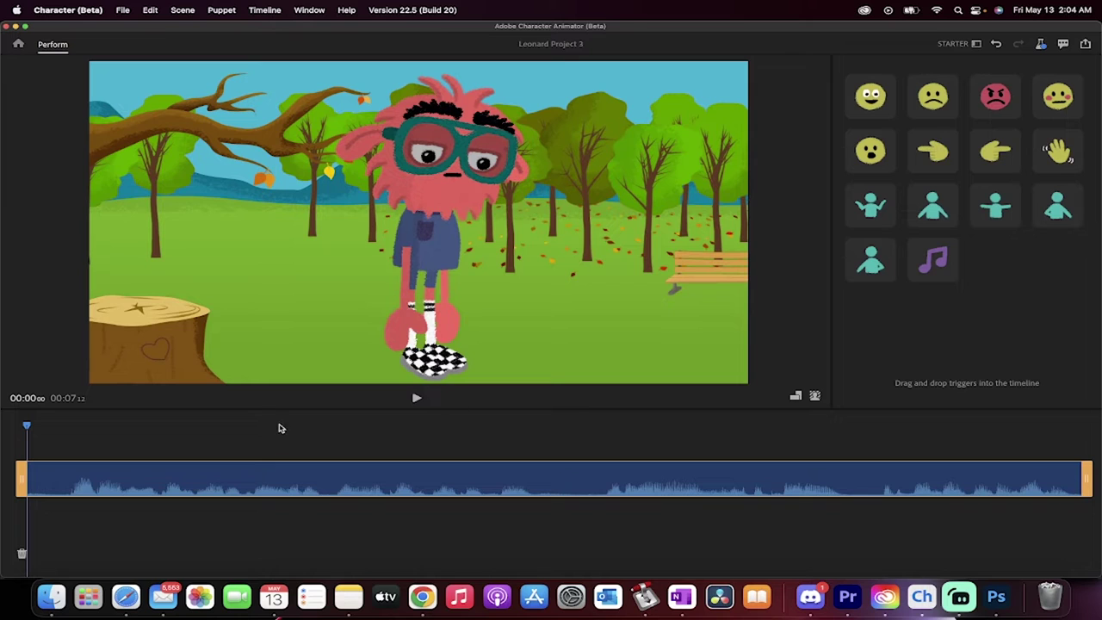
key(space)
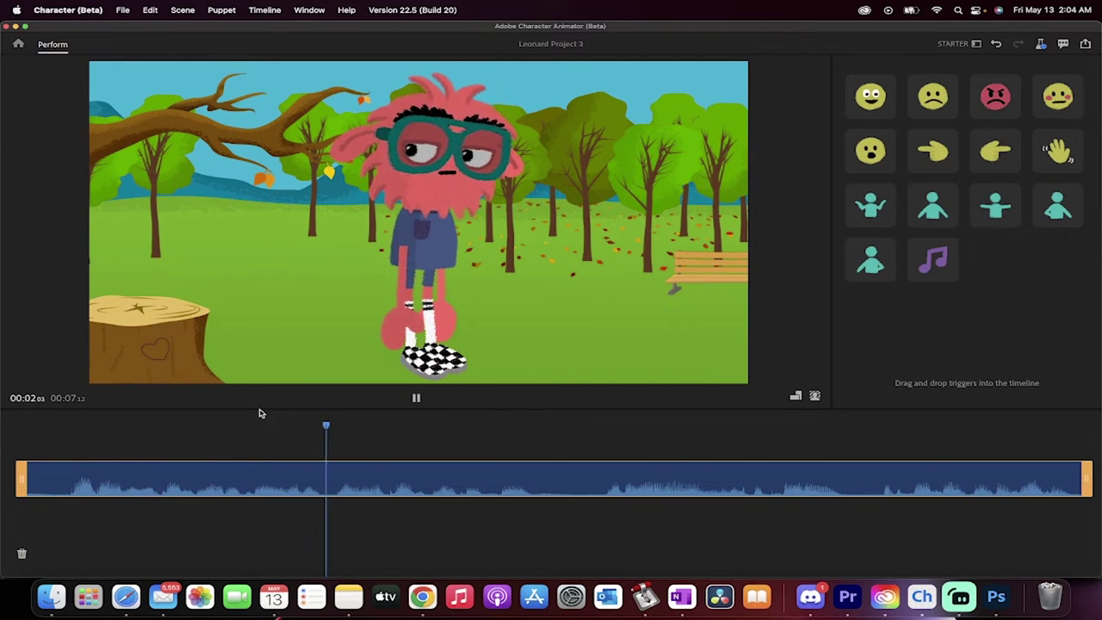
key(space)
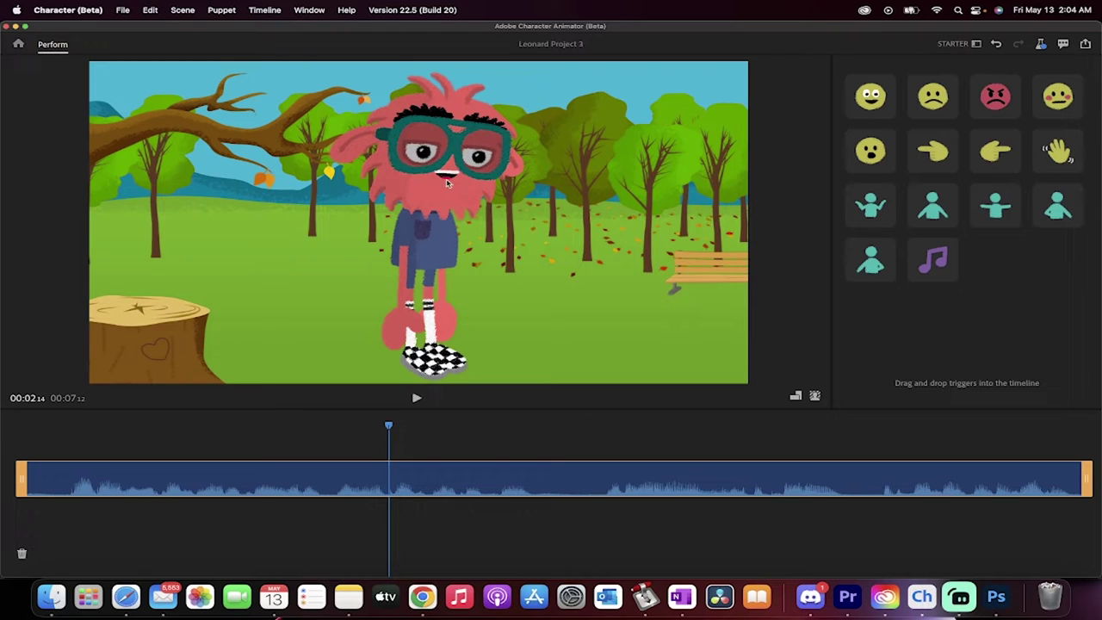
drag(389, 425, 126, 420)
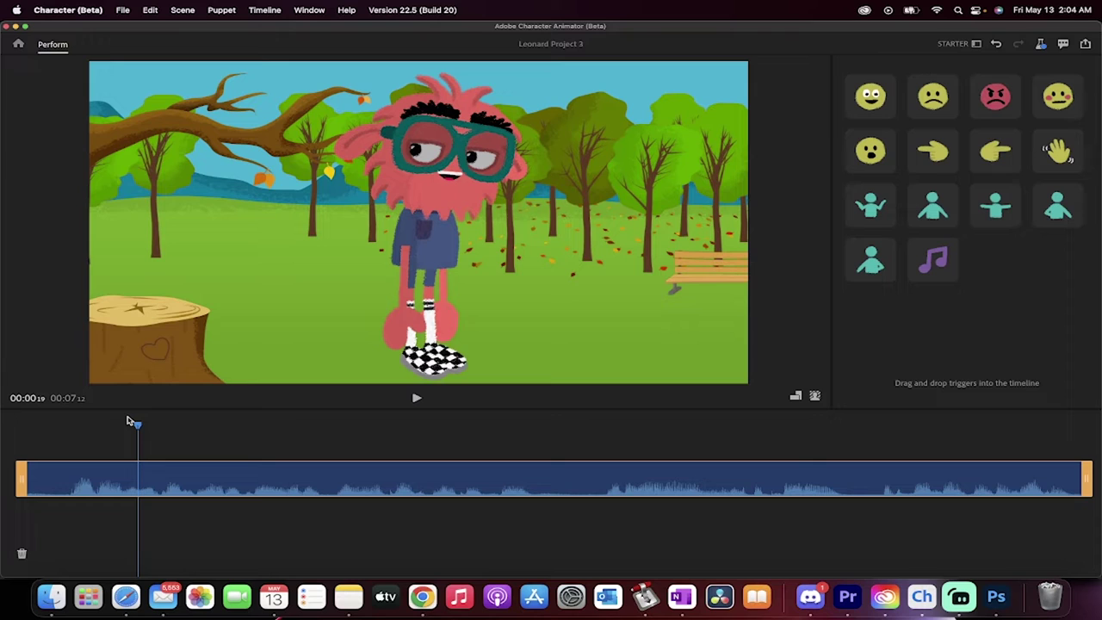
drag(129, 423, 4, 414)
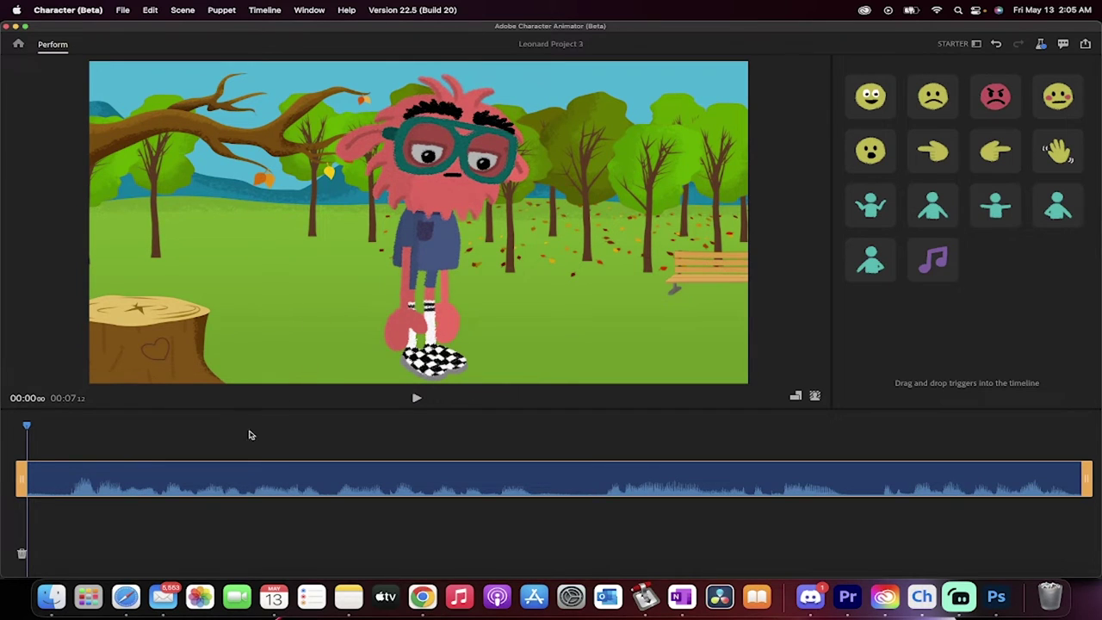
drag(281, 439, 201, 425)
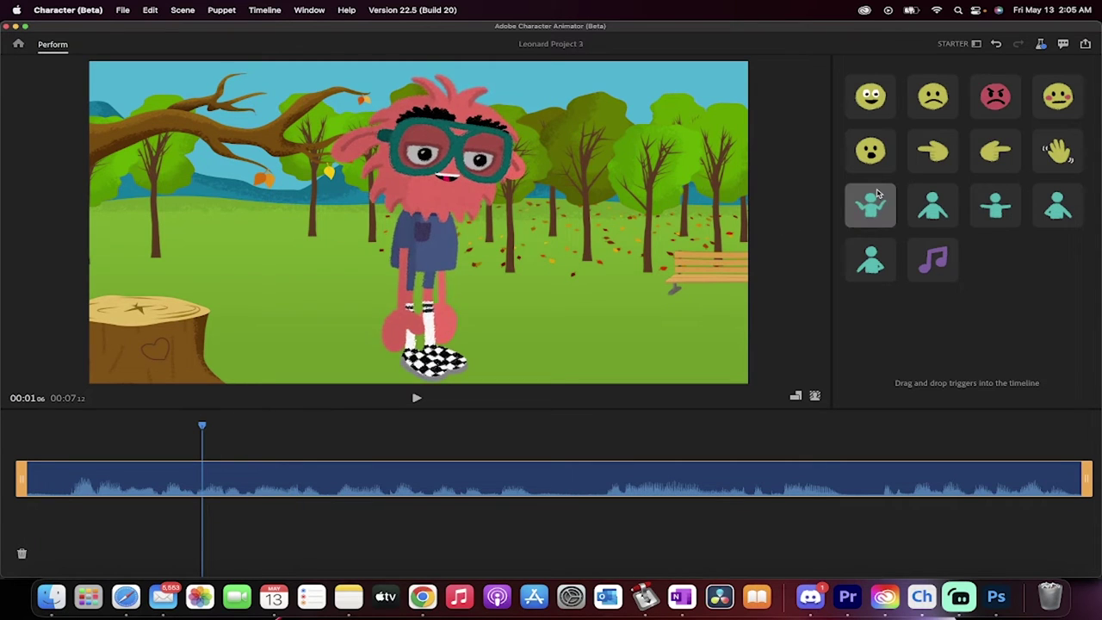
Preview the Excited, Sad and Angry triggers, then add Excited and trim it to end near 00:02:21
click(871, 93)
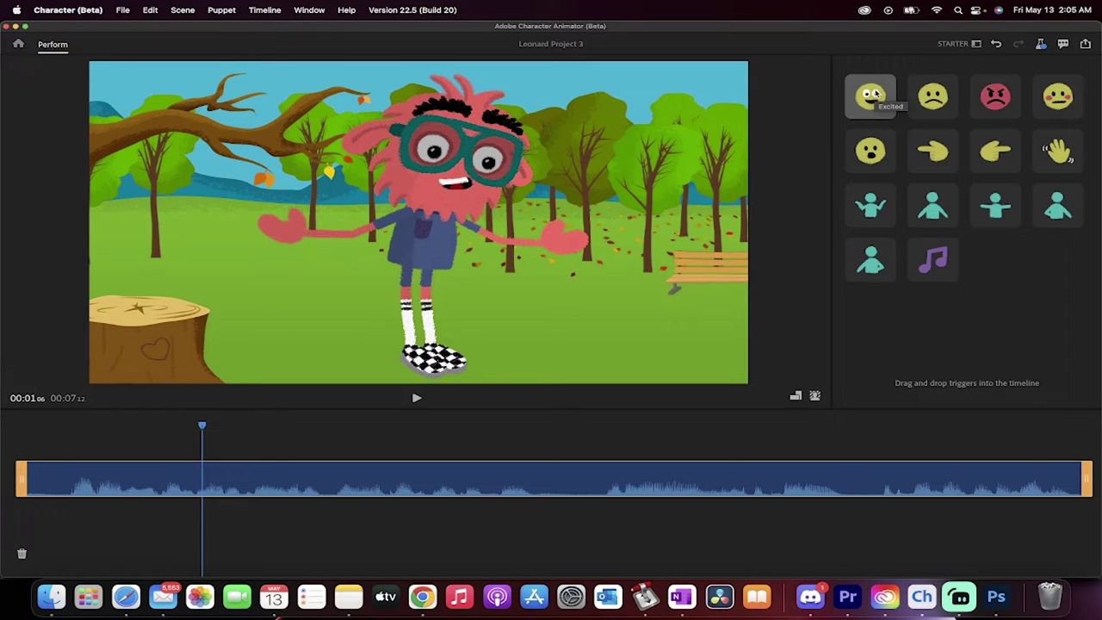
click(932, 94)
click(983, 100)
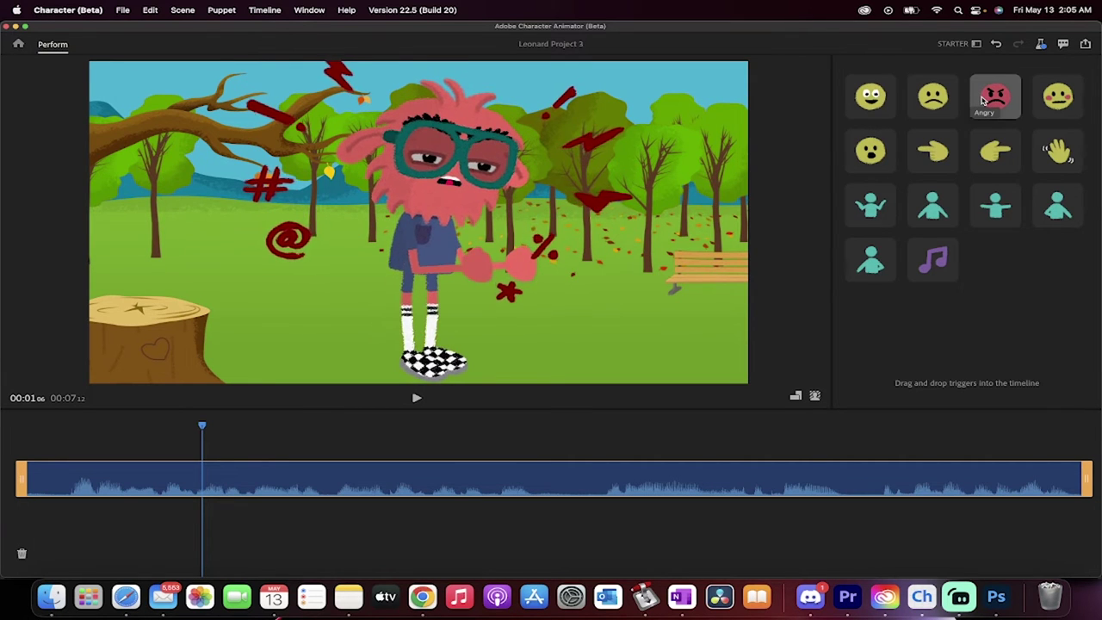
click(879, 96)
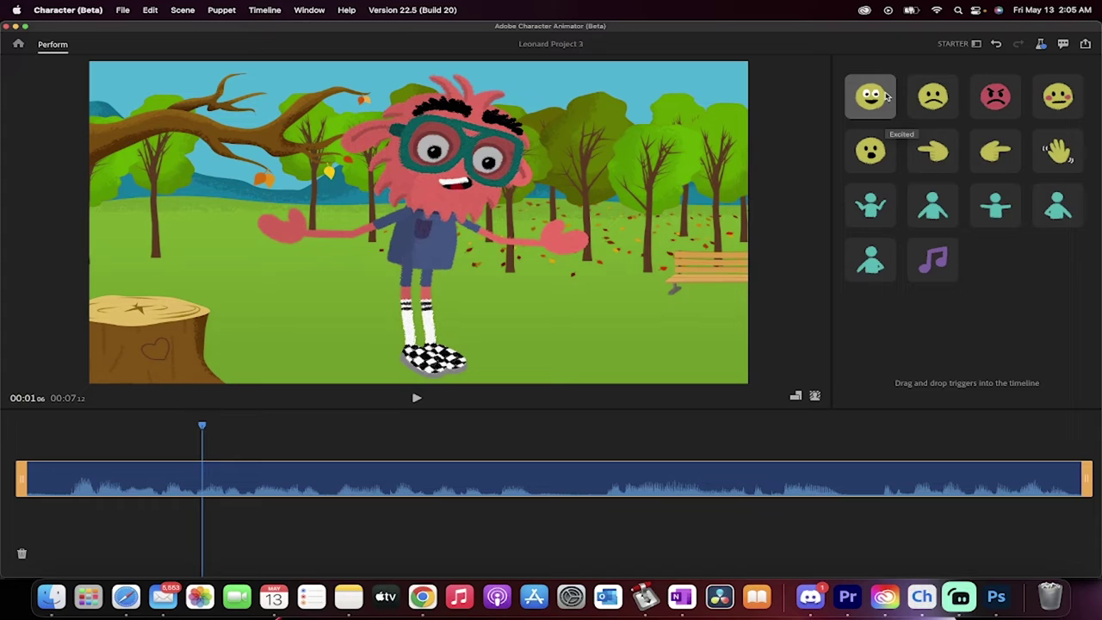
drag(872, 96, 203, 486)
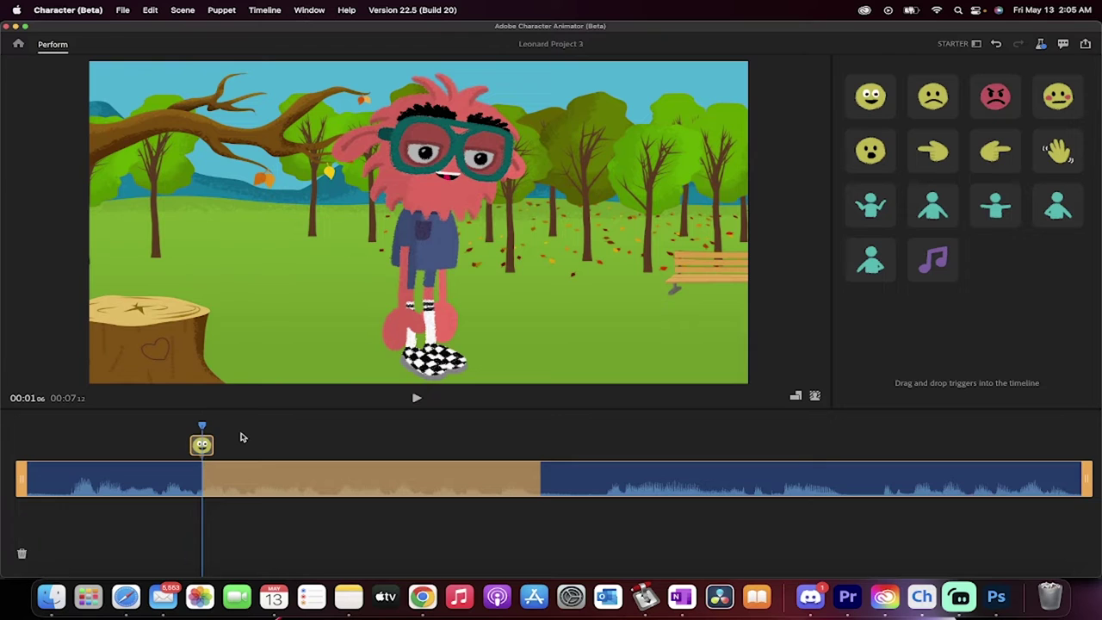
key(space)
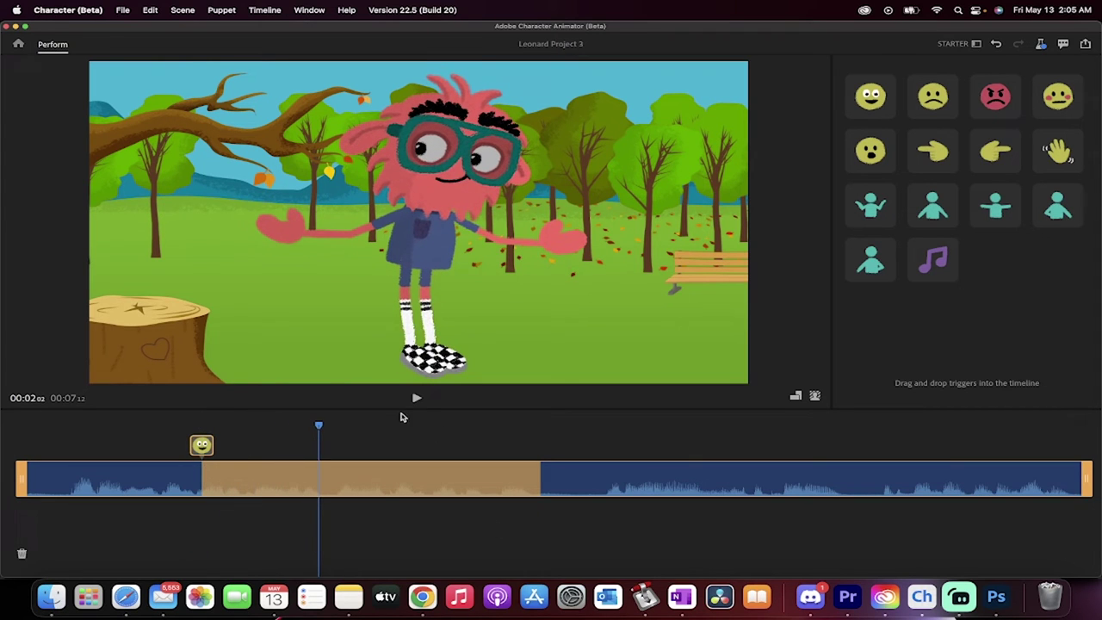
drag(435, 427, 429, 431)
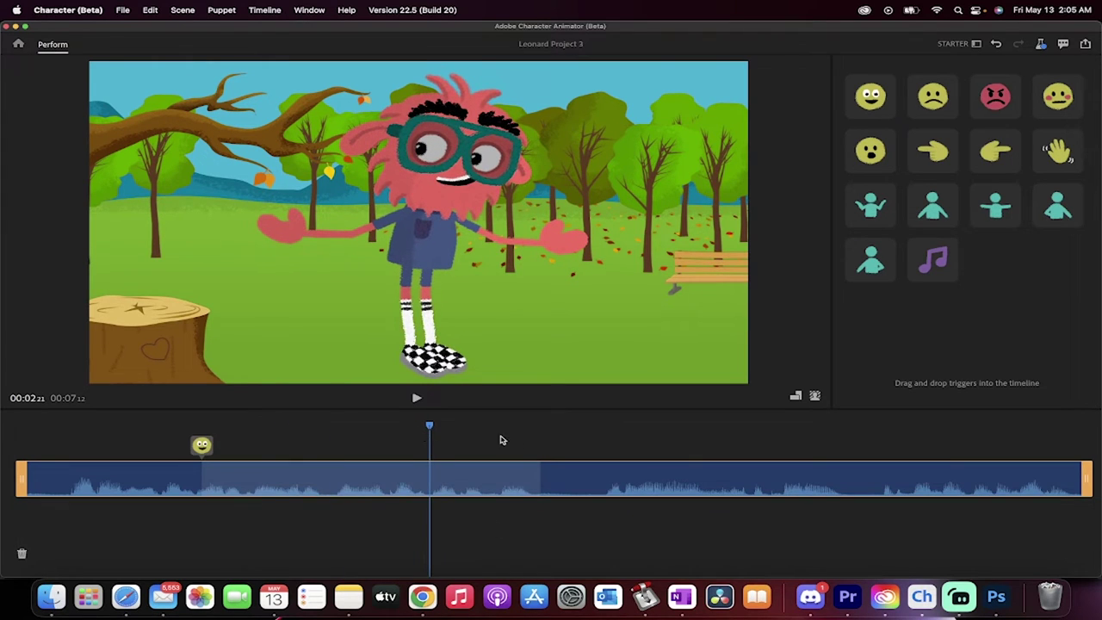
click(533, 484)
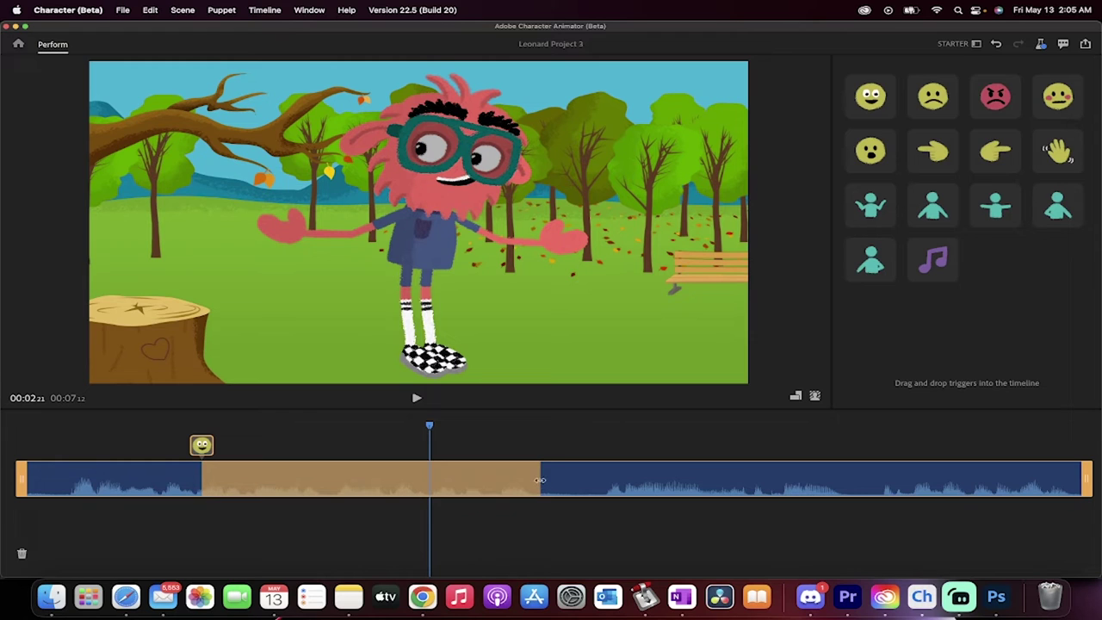
drag(540, 479, 439, 487)
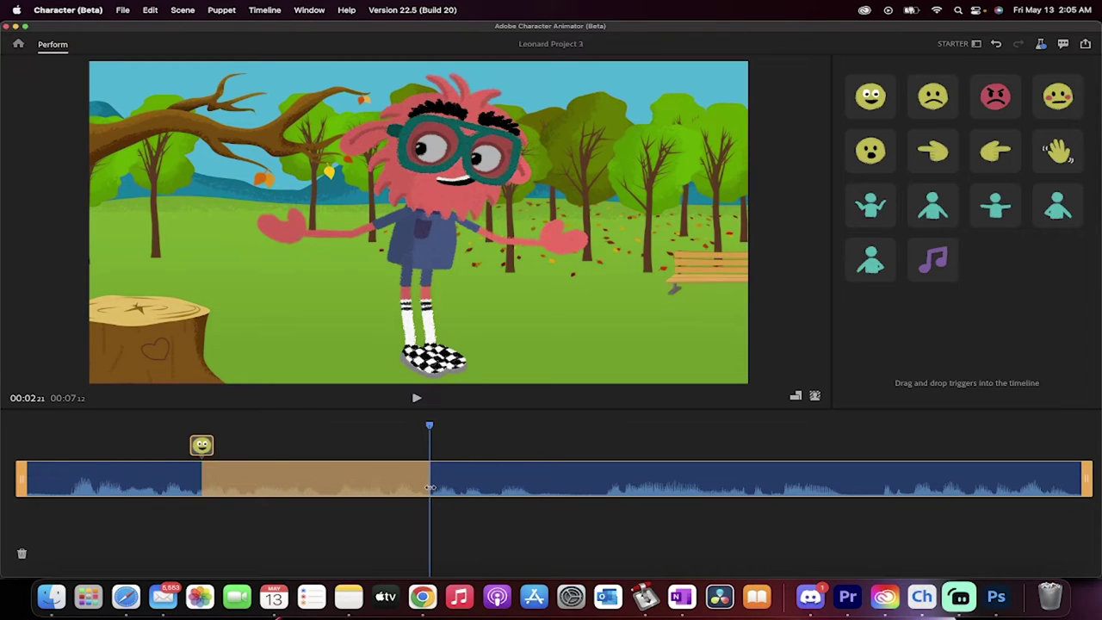
Add an arm-gesture trigger around 00:04:00 and a music-note trigger near the end, then preview
drag(469, 438, 586, 430)
drag(869, 260, 531, 479)
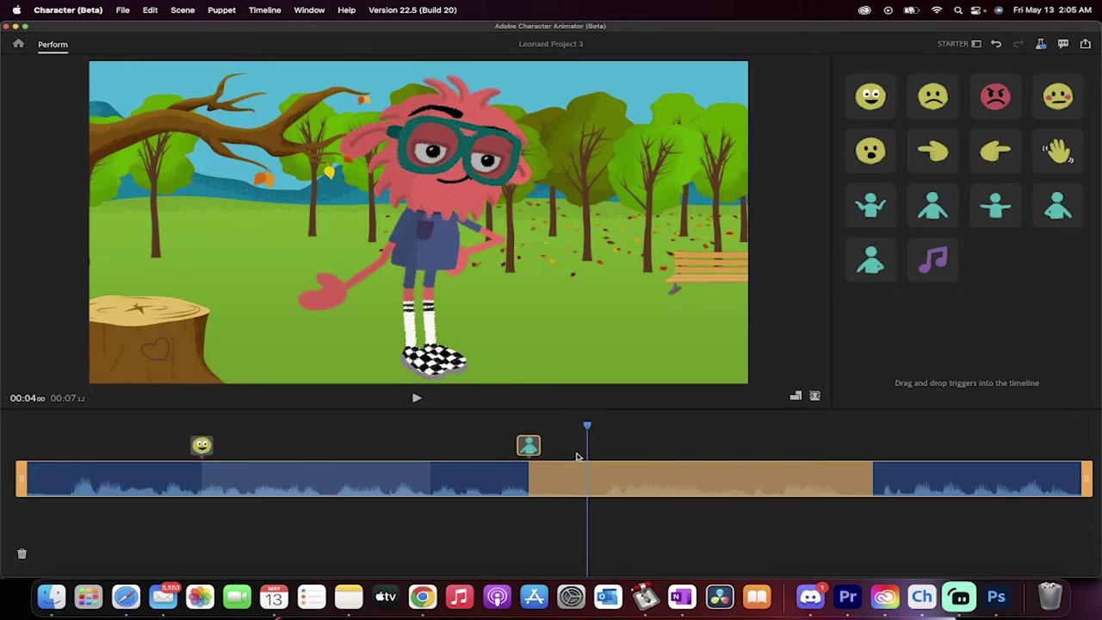
drag(932, 260, 954, 487)
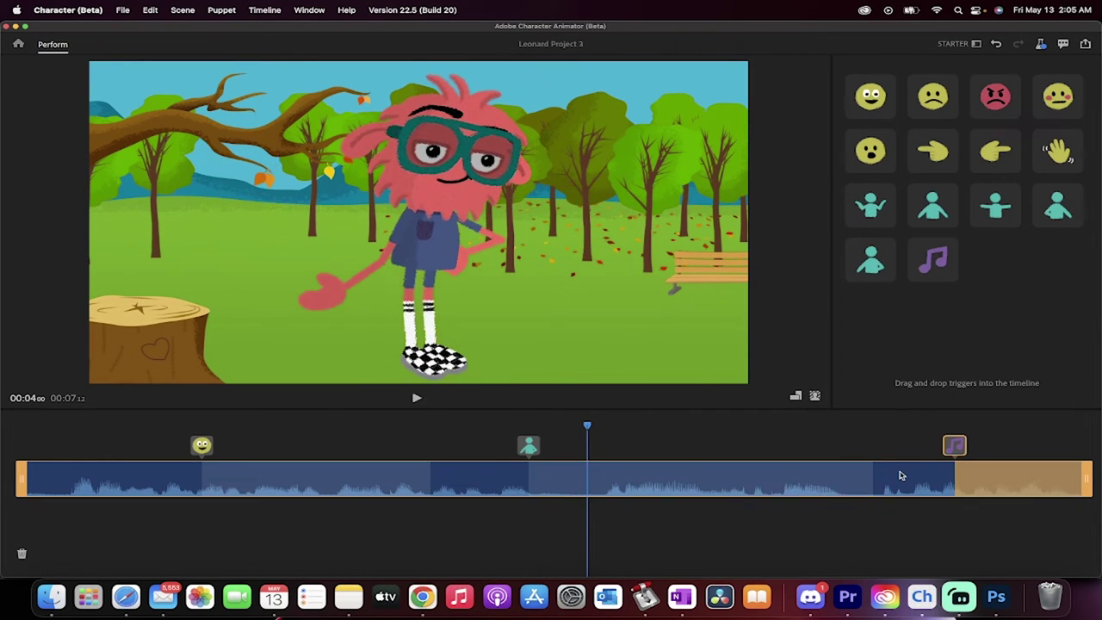
drag(586, 428, 689, 422)
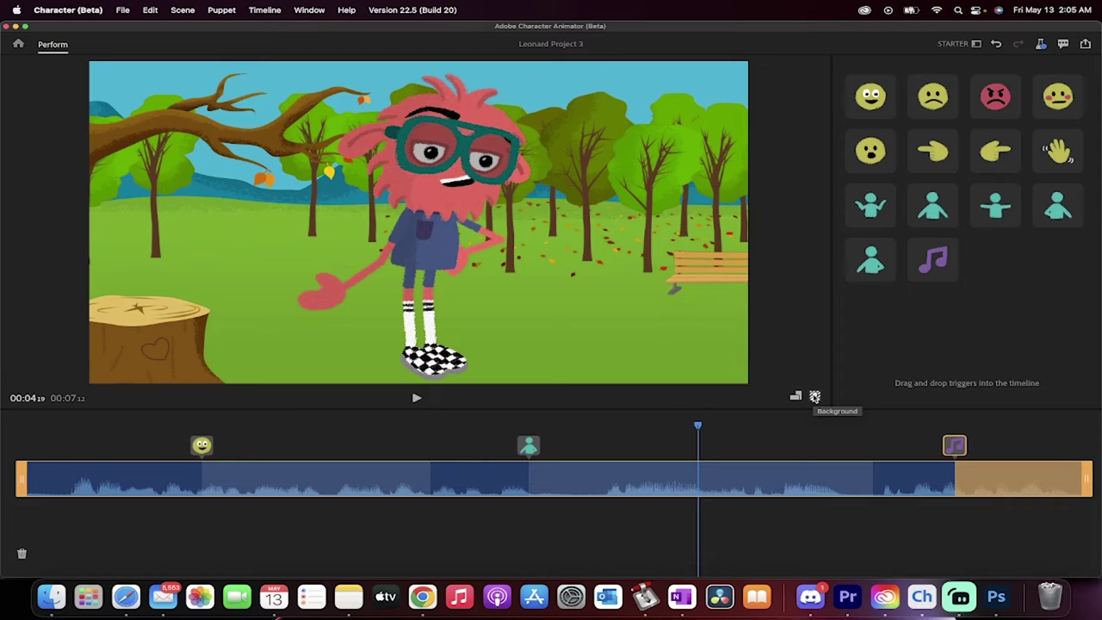
Try the Frontier, pink planet, Western Town, black and white backgrounds, then choose solid red
click(814, 397)
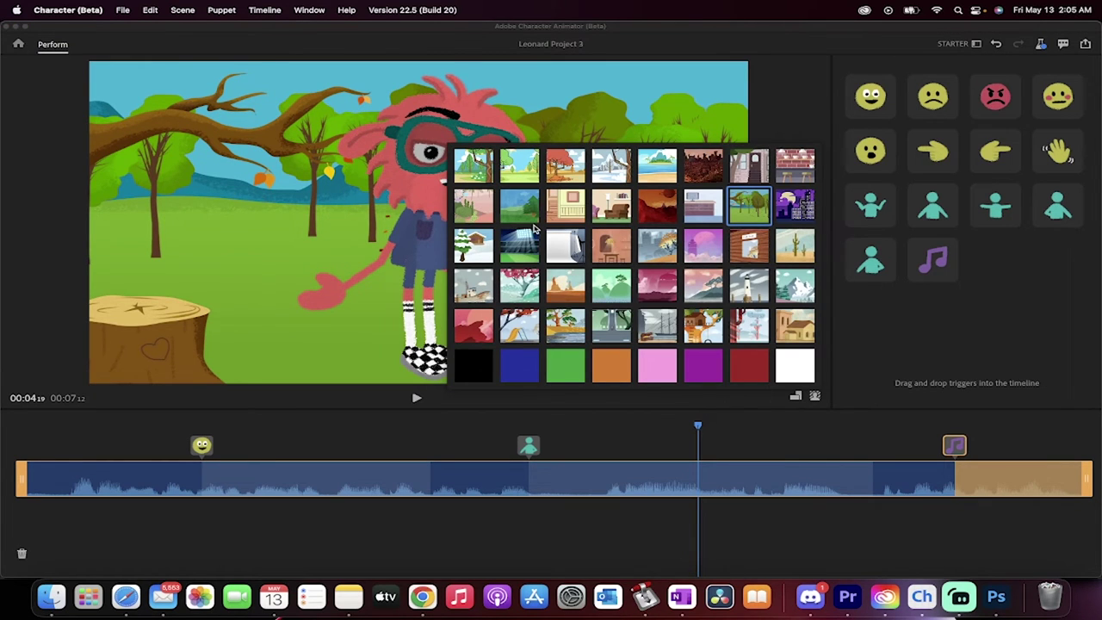
click(568, 286)
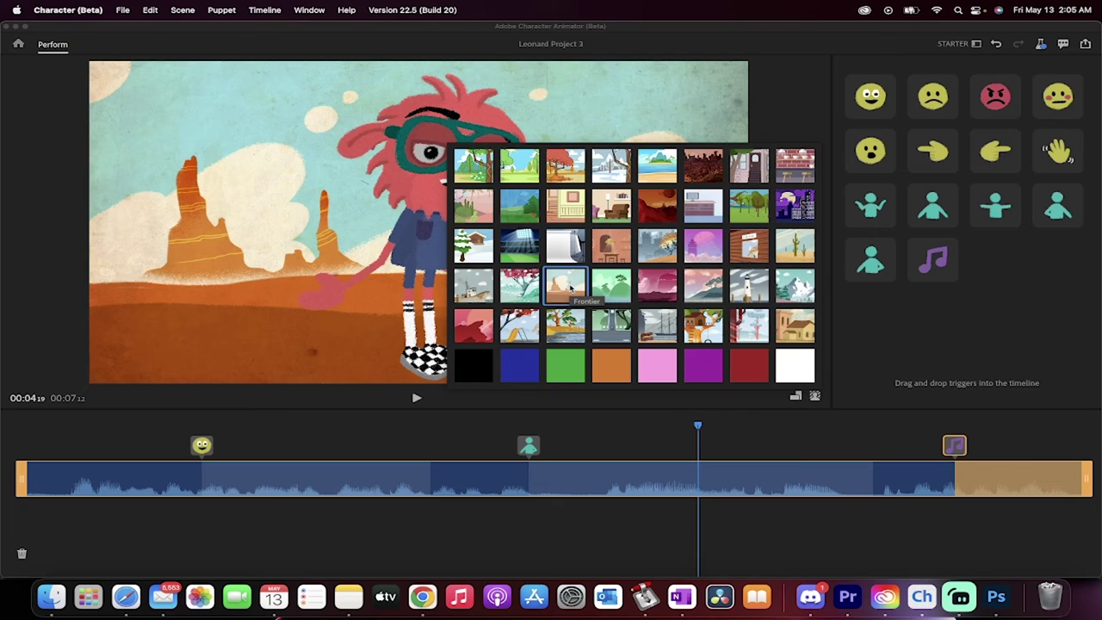
click(647, 287)
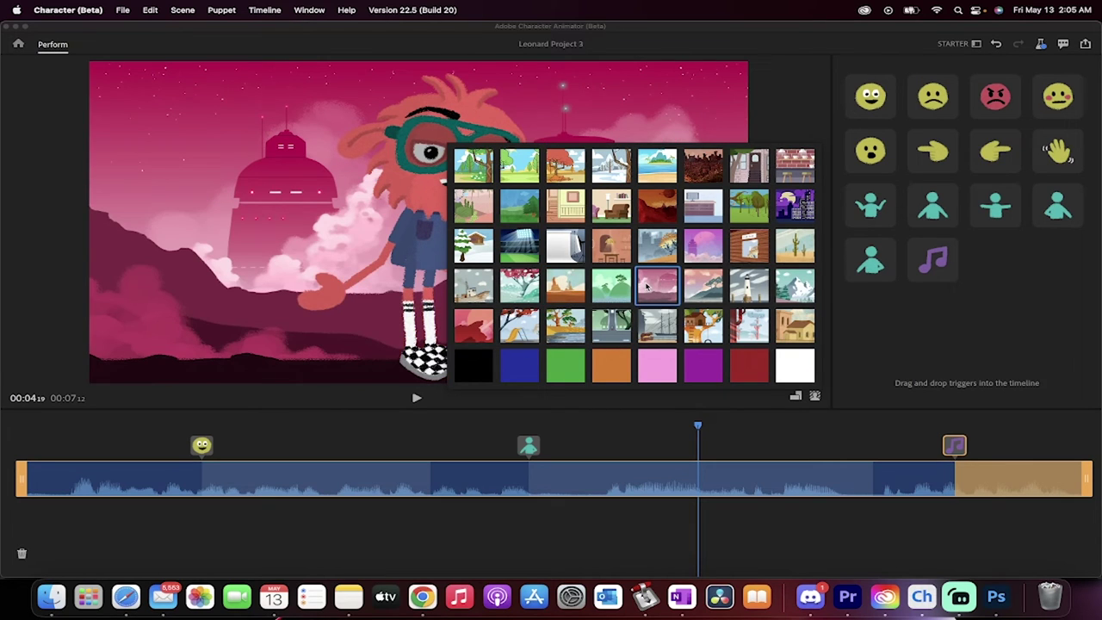
click(794, 332)
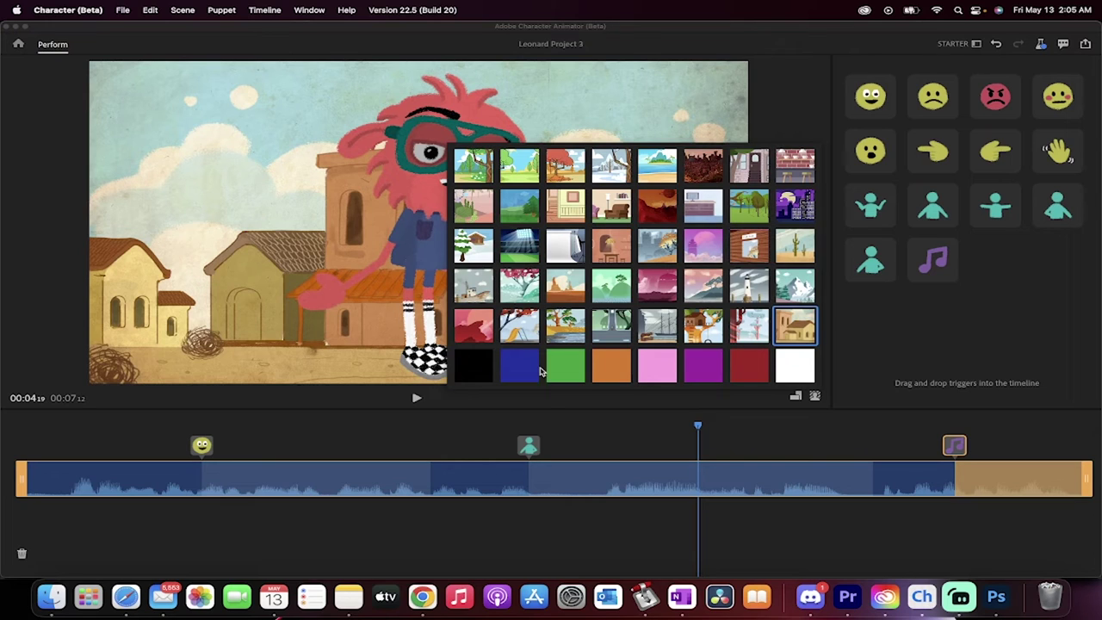
click(481, 374)
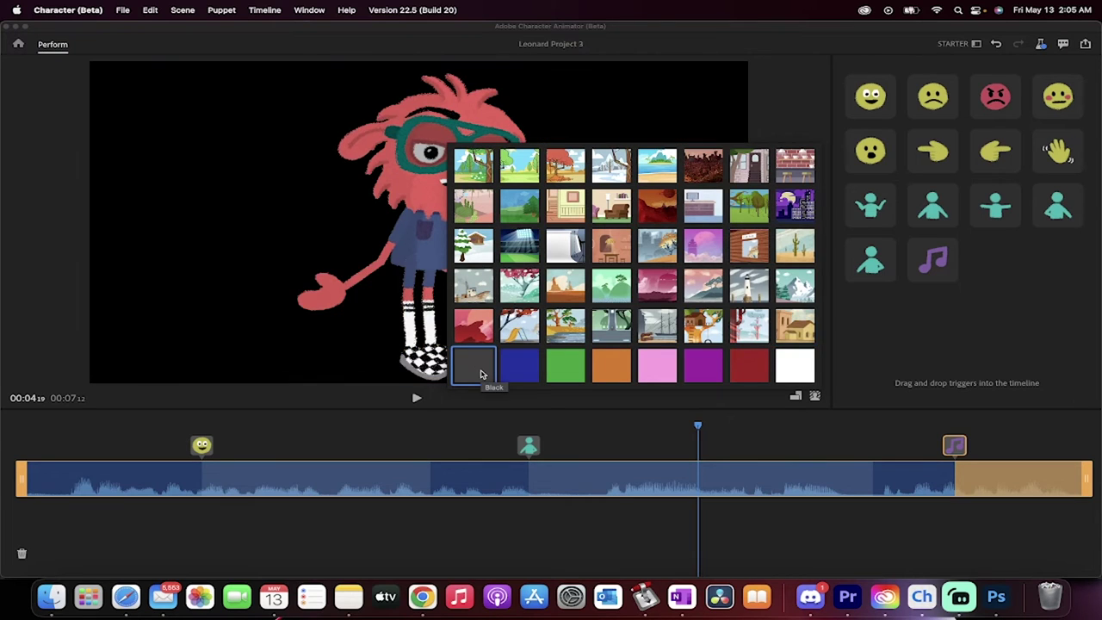
click(791, 370)
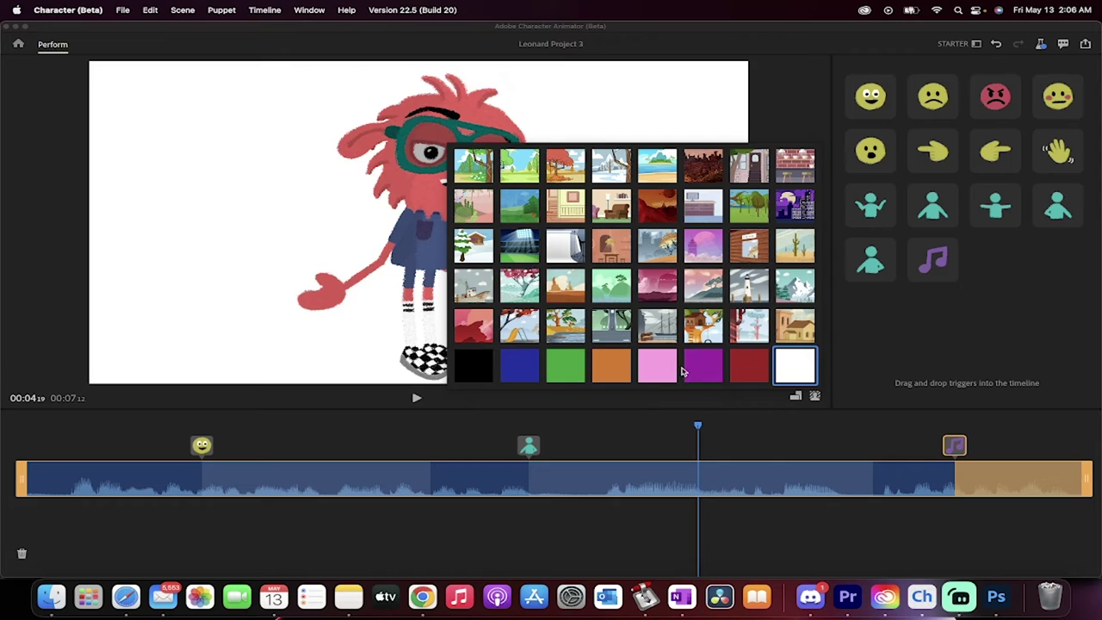
click(747, 371)
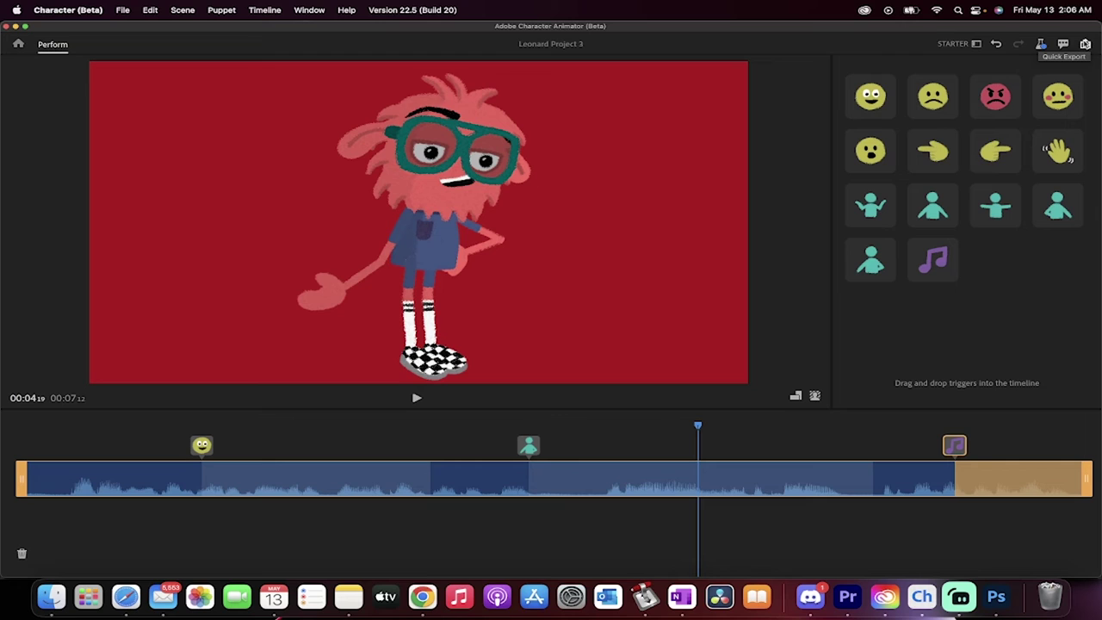
Quick-export the scene as Scene - Leonard.mp4 into the Character Animator folder
click(1085, 45)
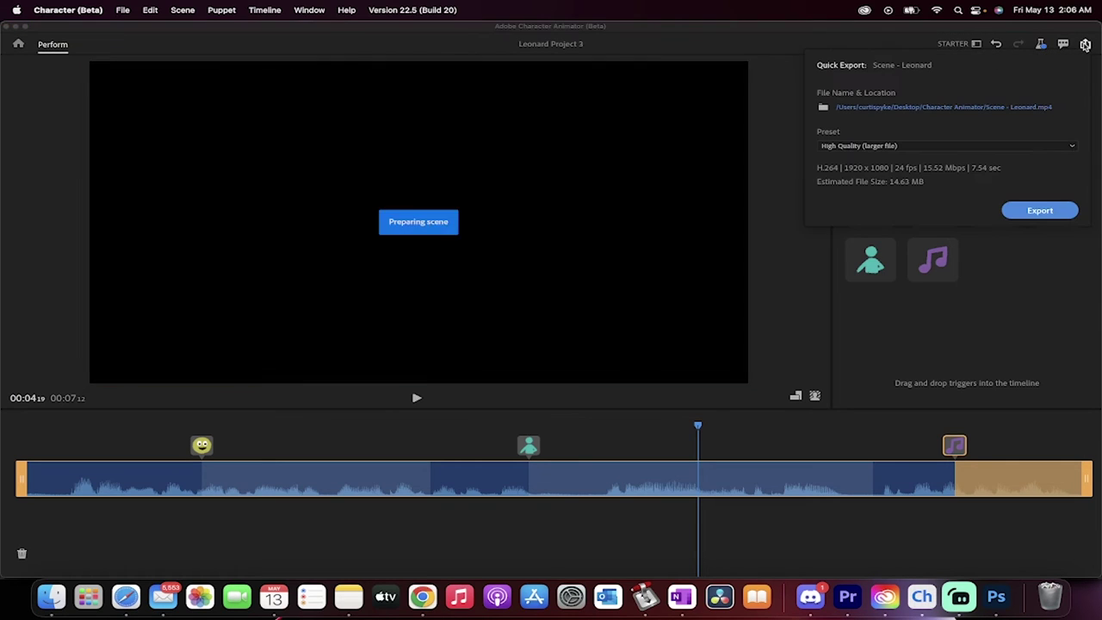
click(872, 108)
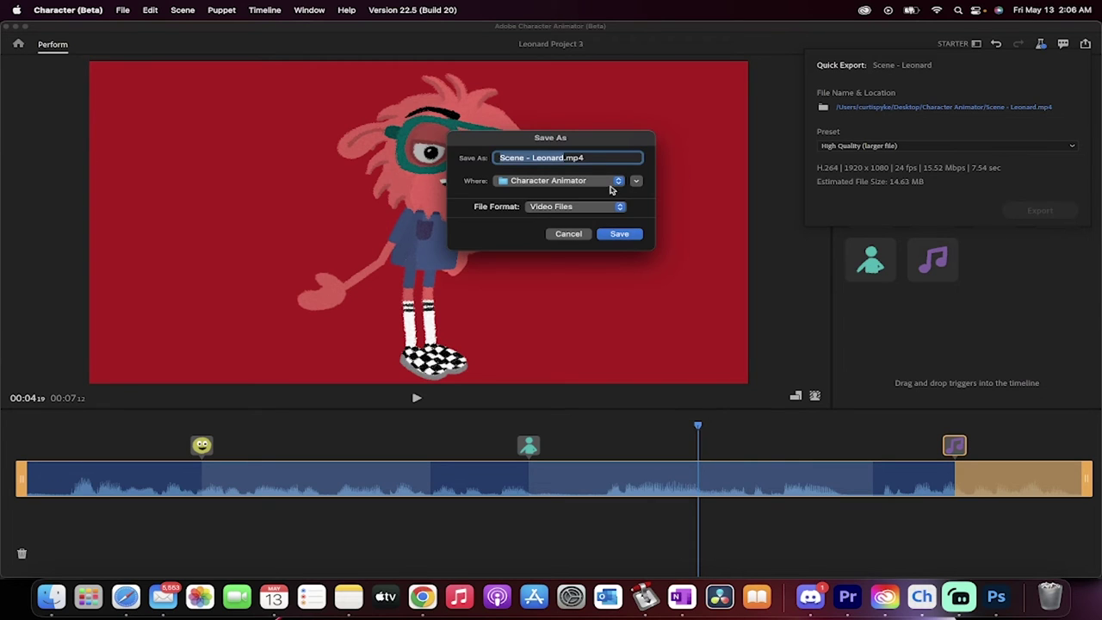
click(591, 184)
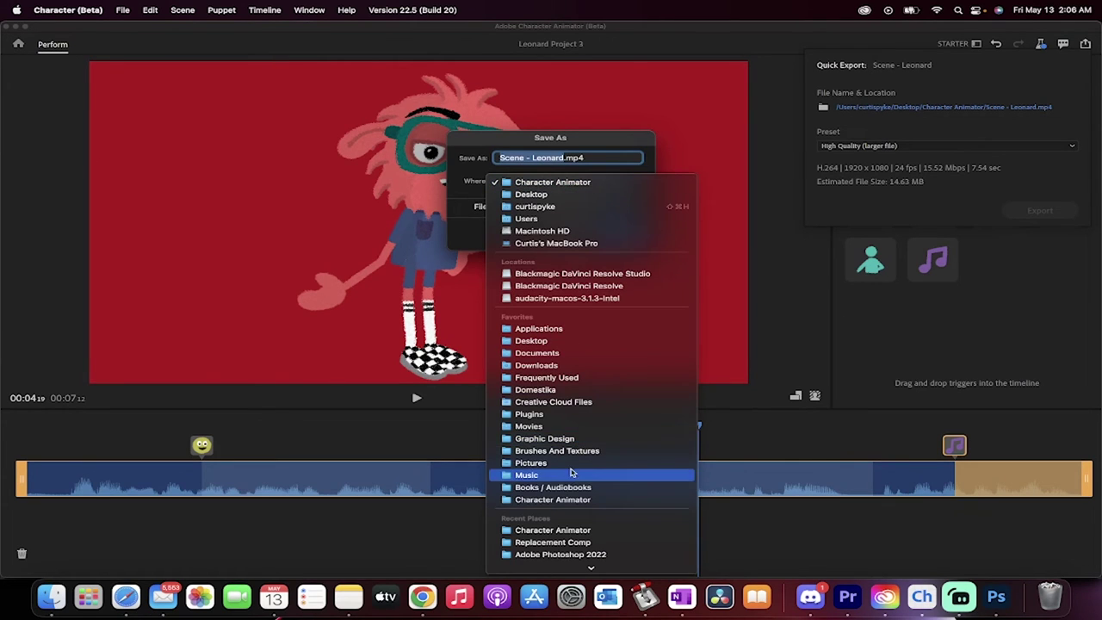
click(564, 499)
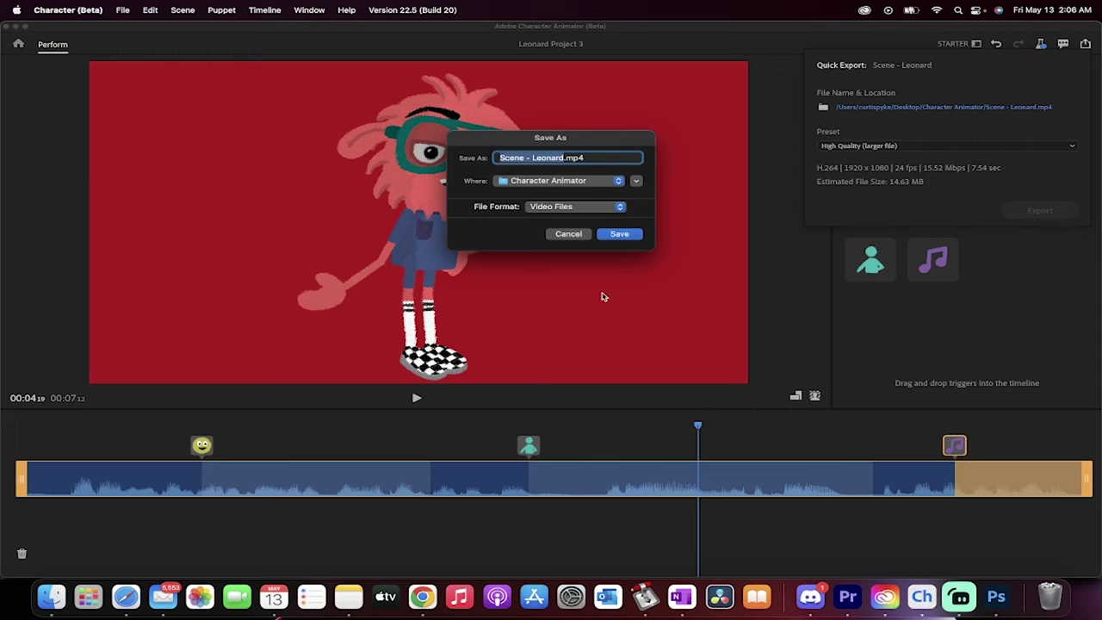
click(621, 234)
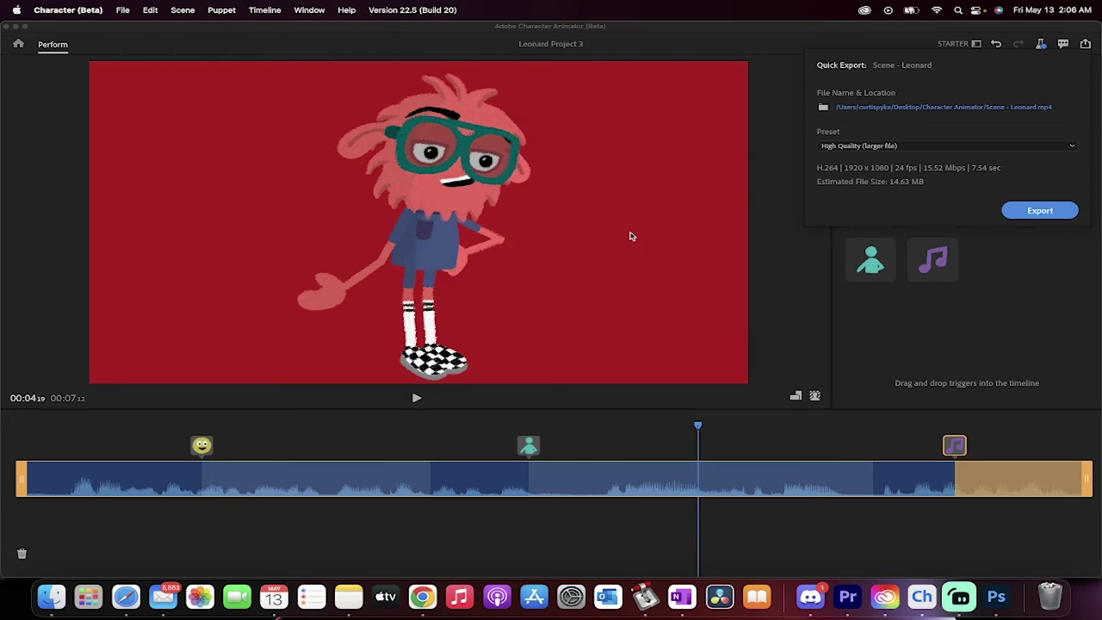
click(1037, 210)
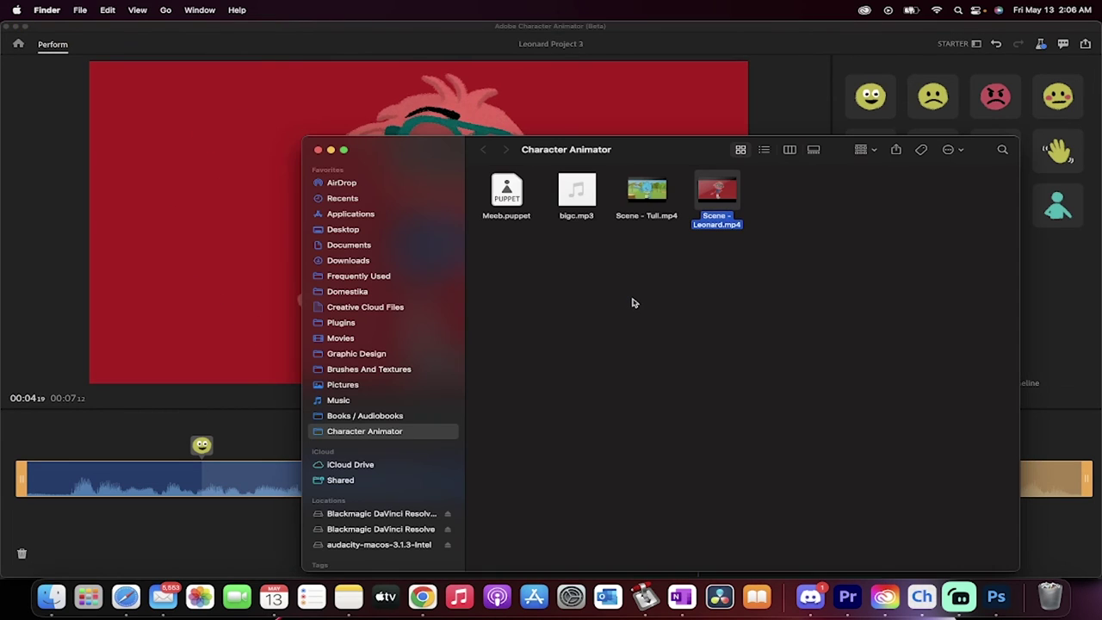
Open Scene - Leonard.mp4 in VLC and pause the playback
double_click(723, 230)
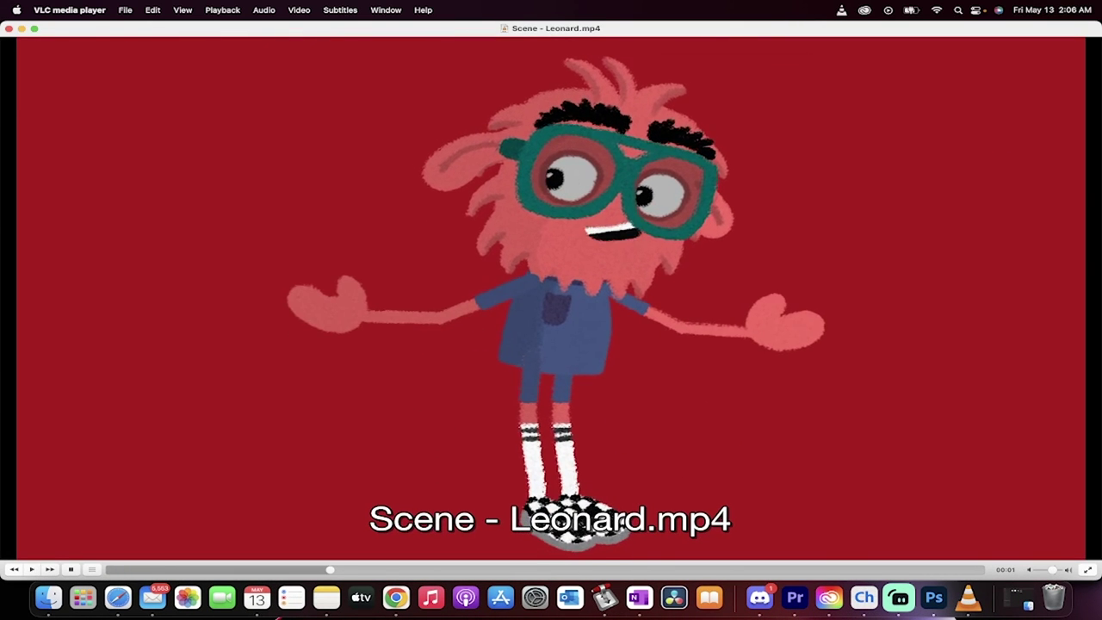
key(space)
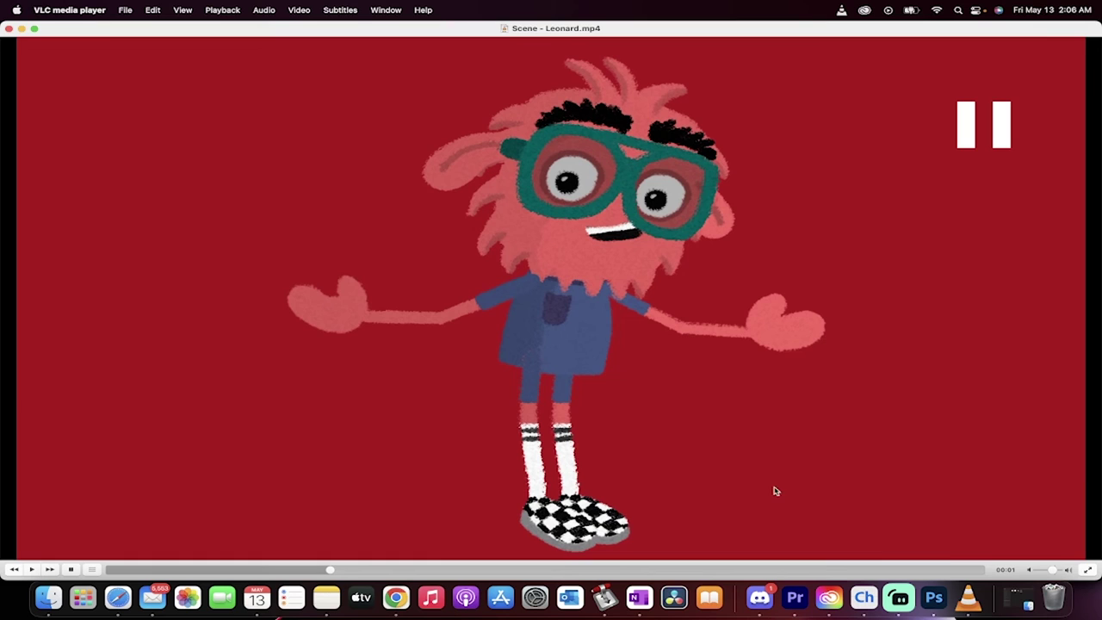
Return to Character Animator, go to the Home screen, and view the Starter/Pro modes without switching
click(872, 599)
click(797, 445)
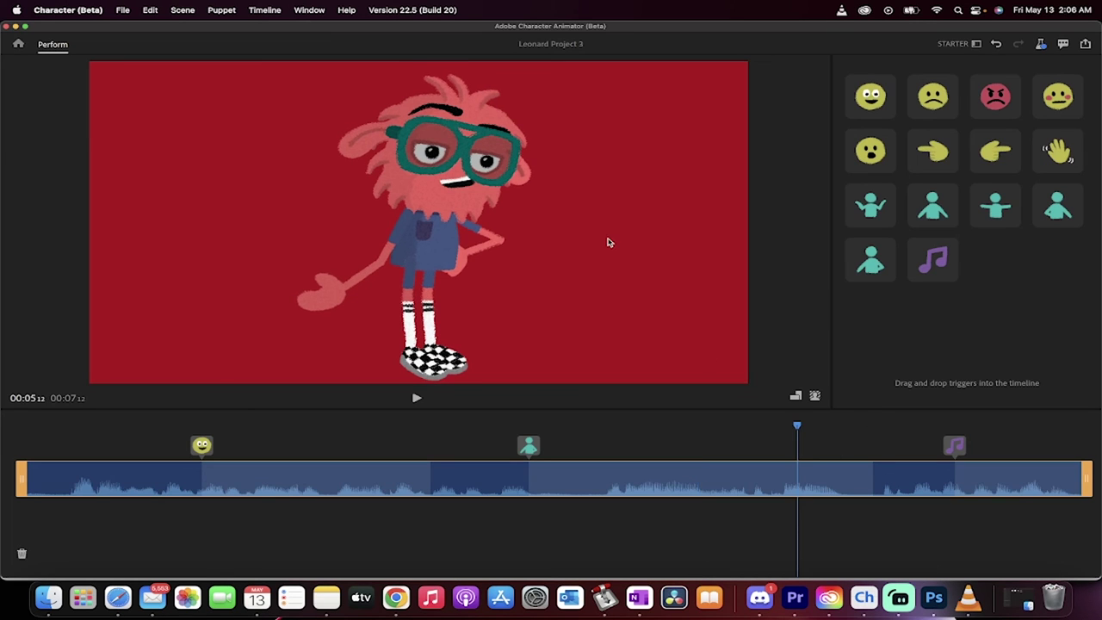
click(17, 44)
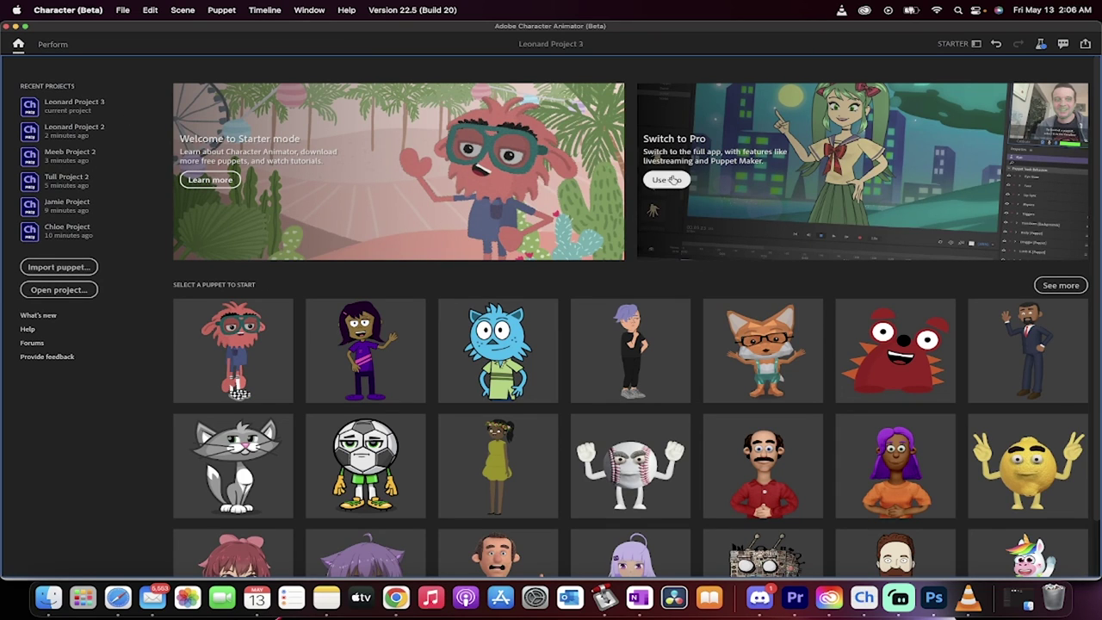
click(949, 44)
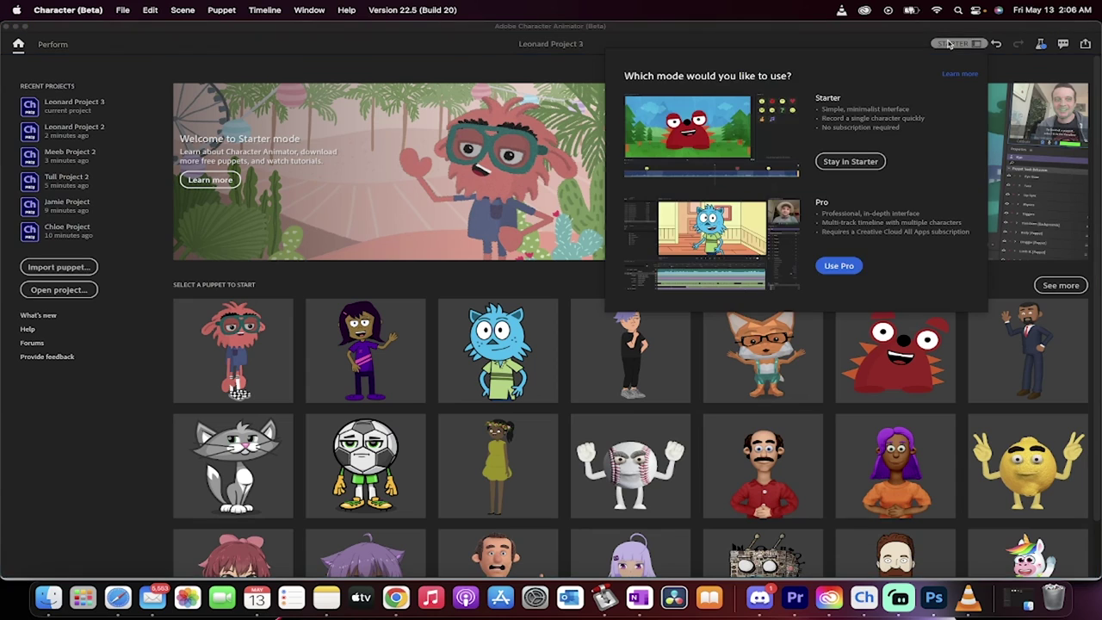
click(878, 47)
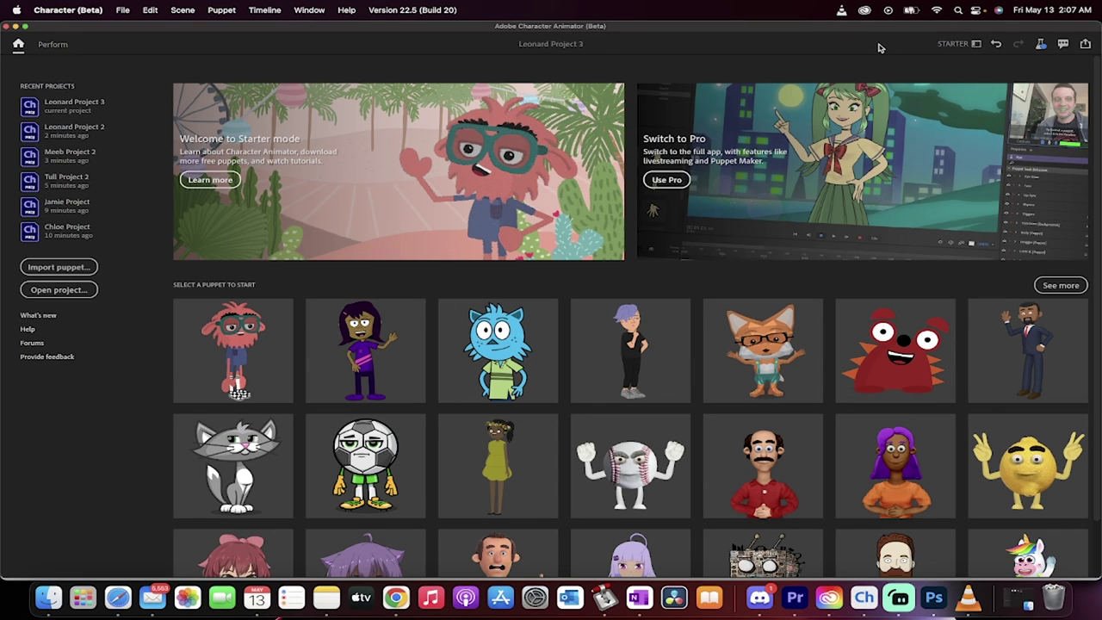